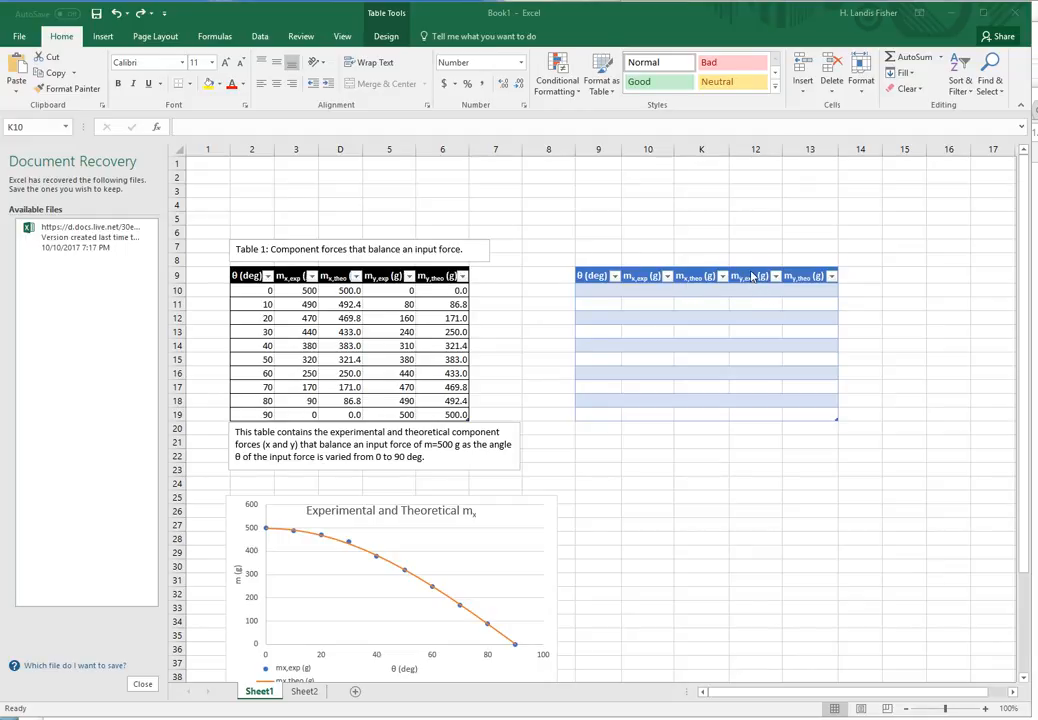
- Move the my,exp (g) column, header included, to sit right after mx,exp (g)
left_click(718, 290)
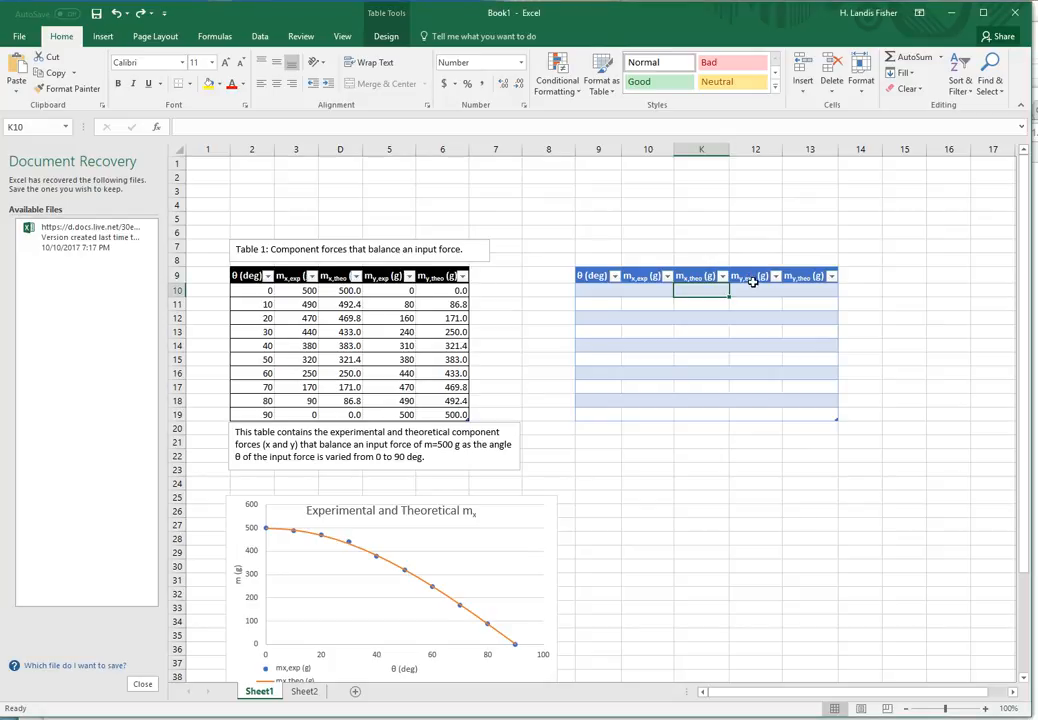
left_click(757, 275)
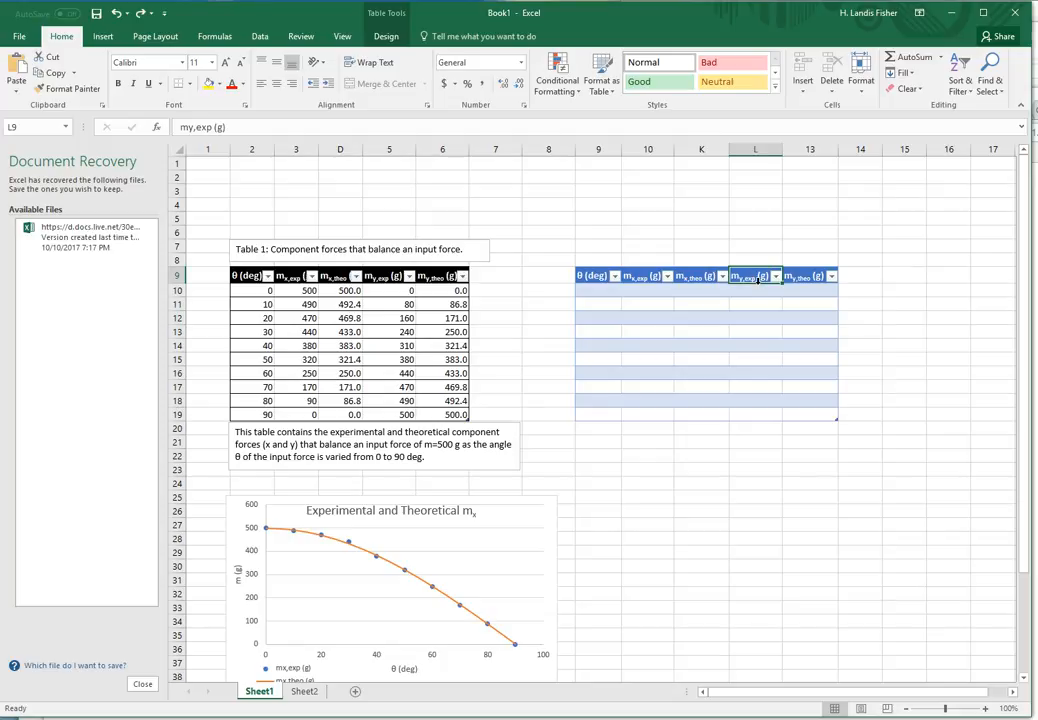
left_click(757, 281)
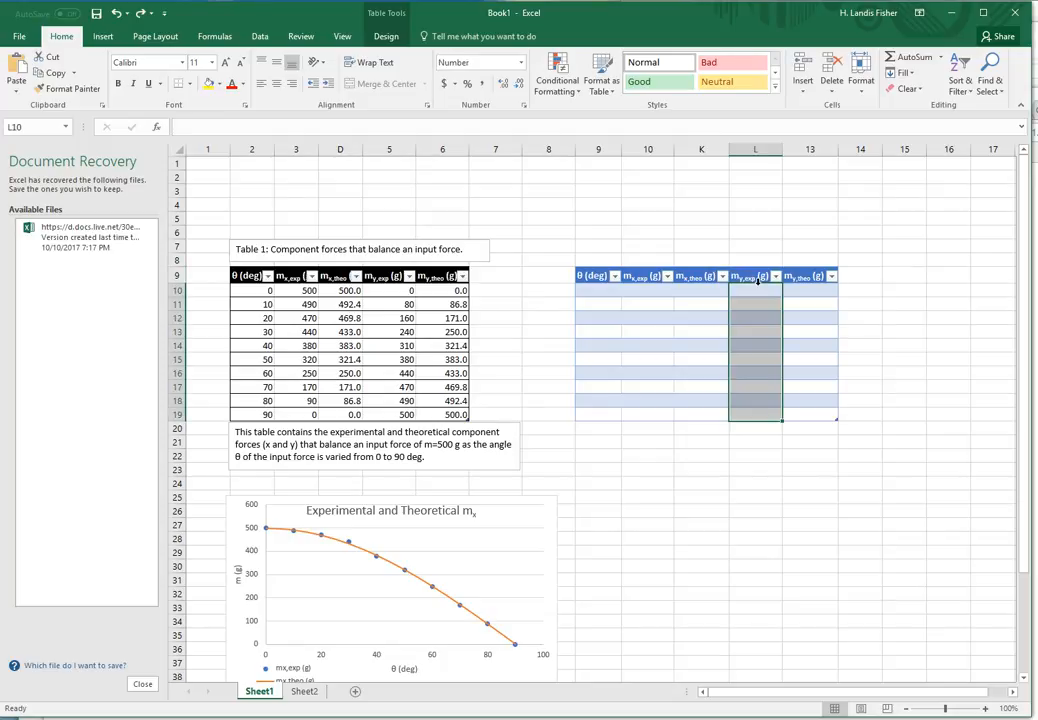
left_click(758, 281)
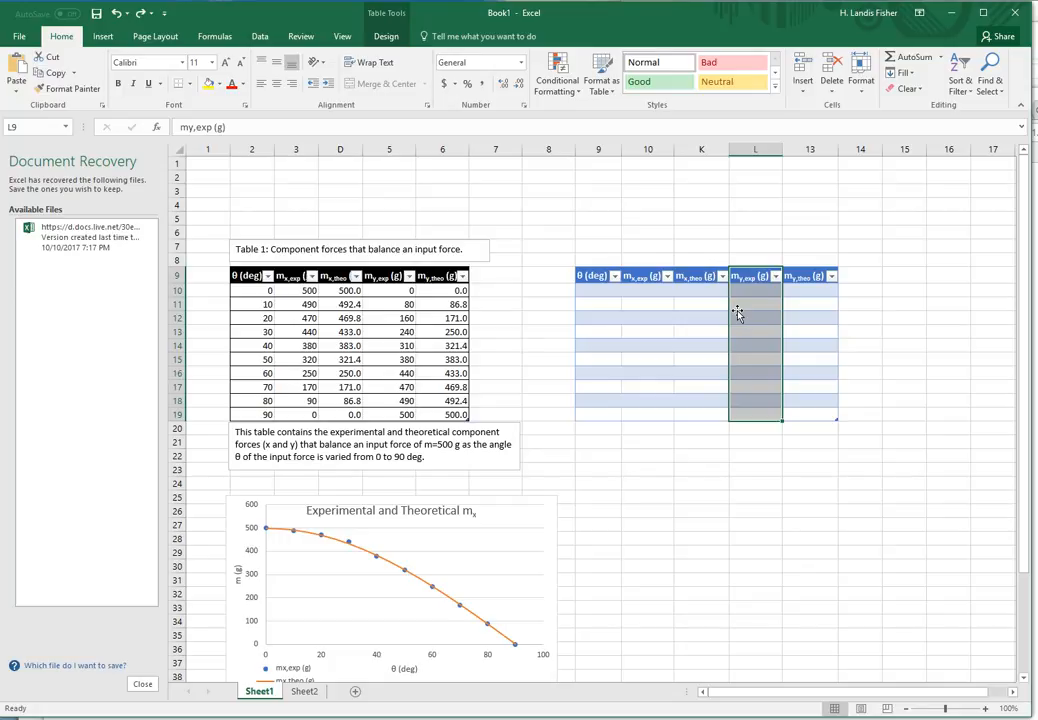
left_click_drag(731, 306, 679, 301)
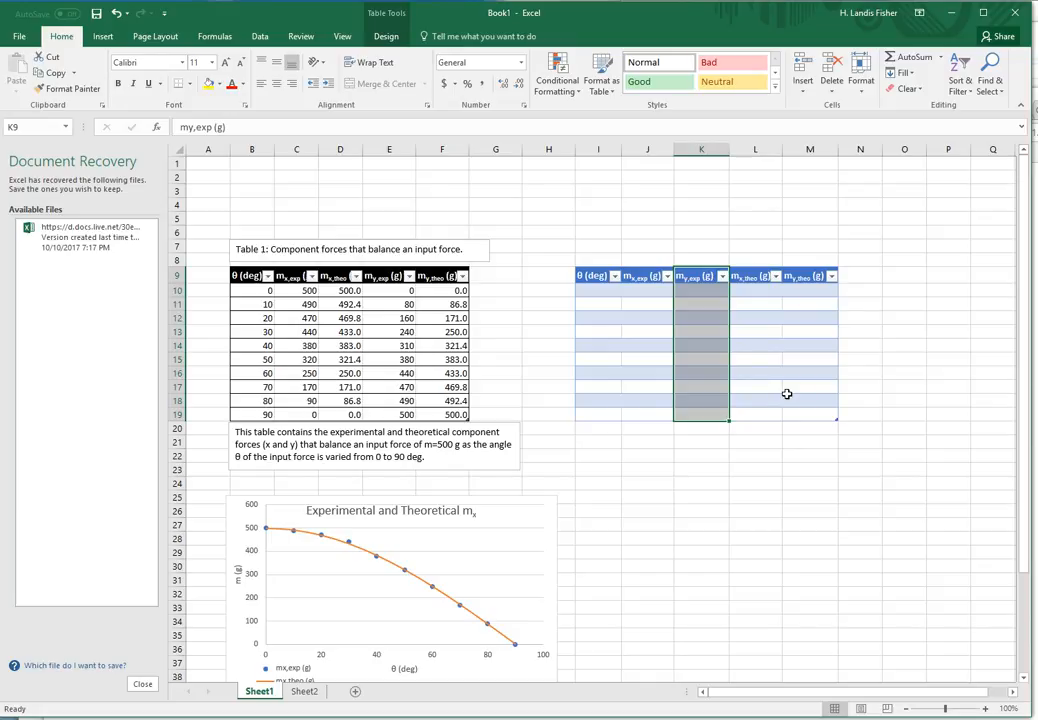
left_click(611, 294)
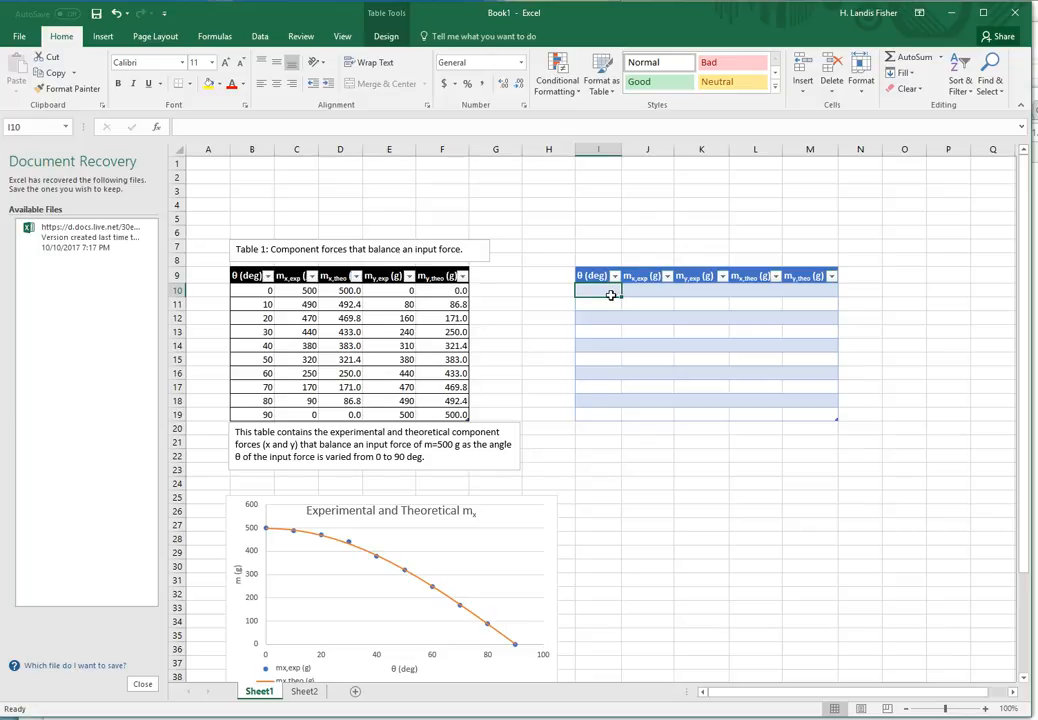
- Fill the θ (deg) column with 0 to 90 in steps of 10 from a 0, 10 series
type("0")
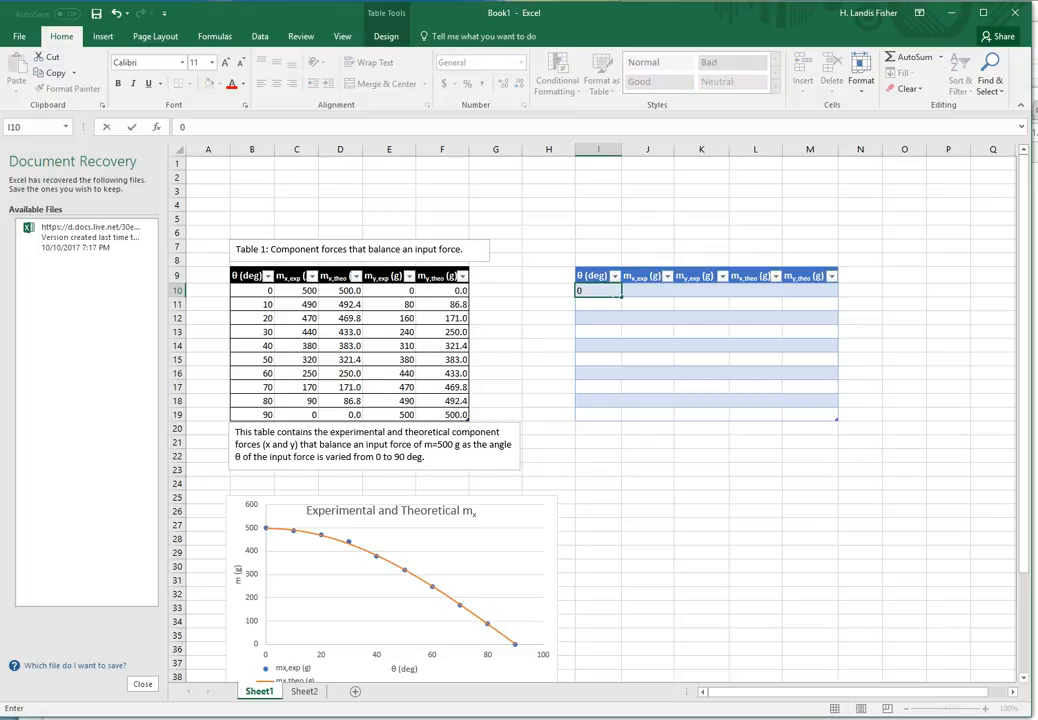
key("Return")
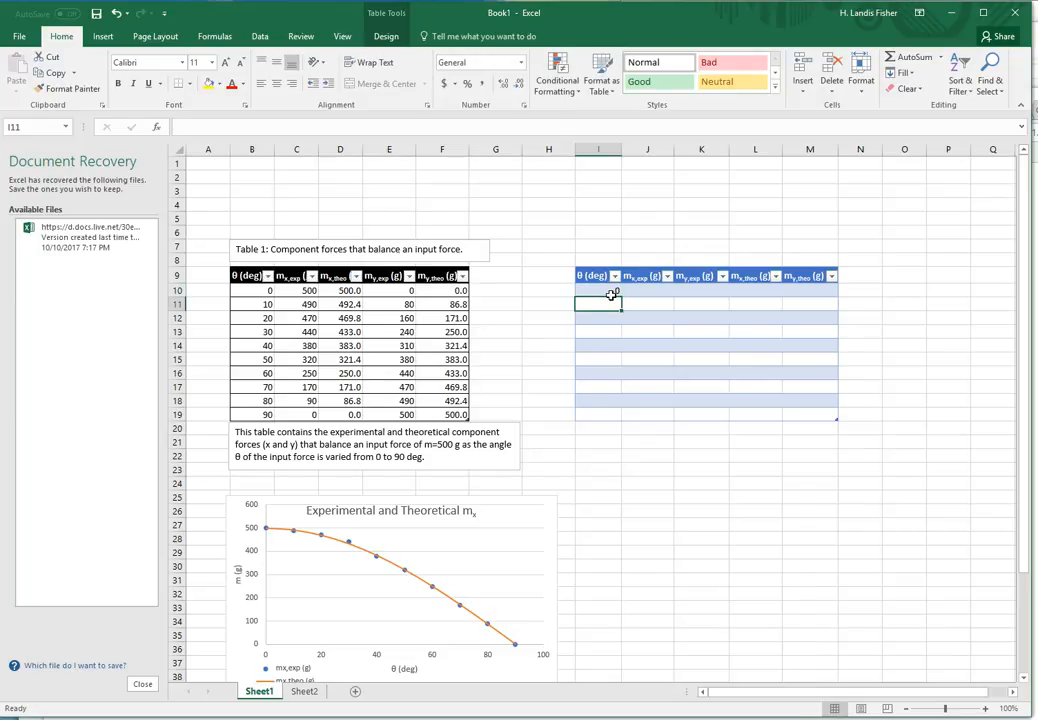
type("10")
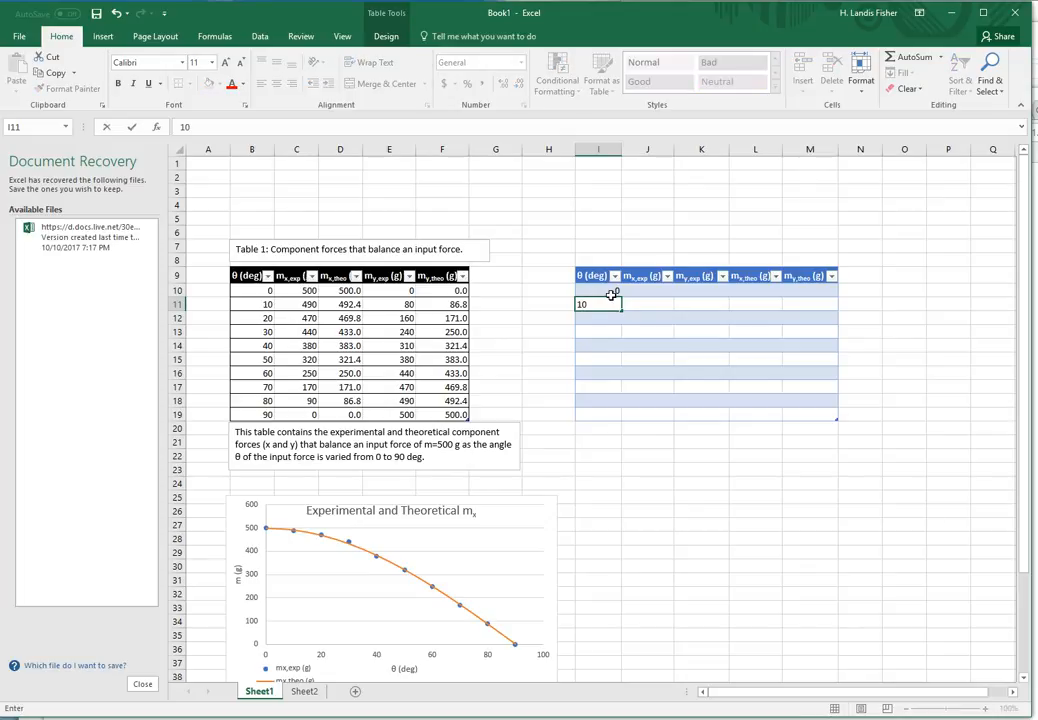
key("Return")
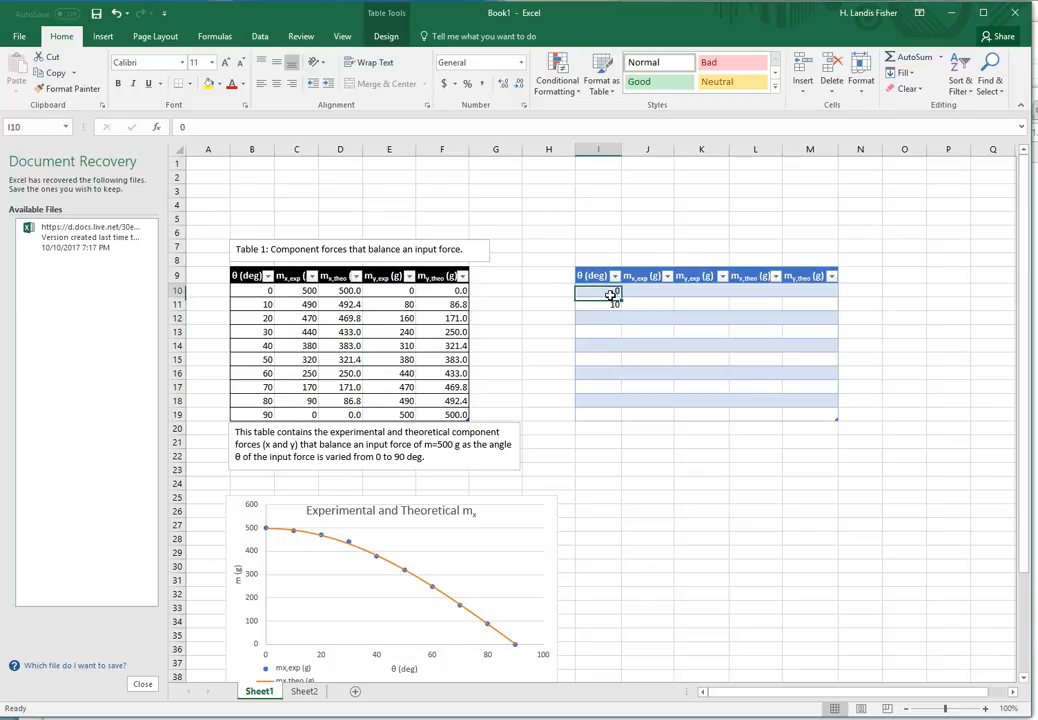
left_click_drag(612, 296, 613, 305)
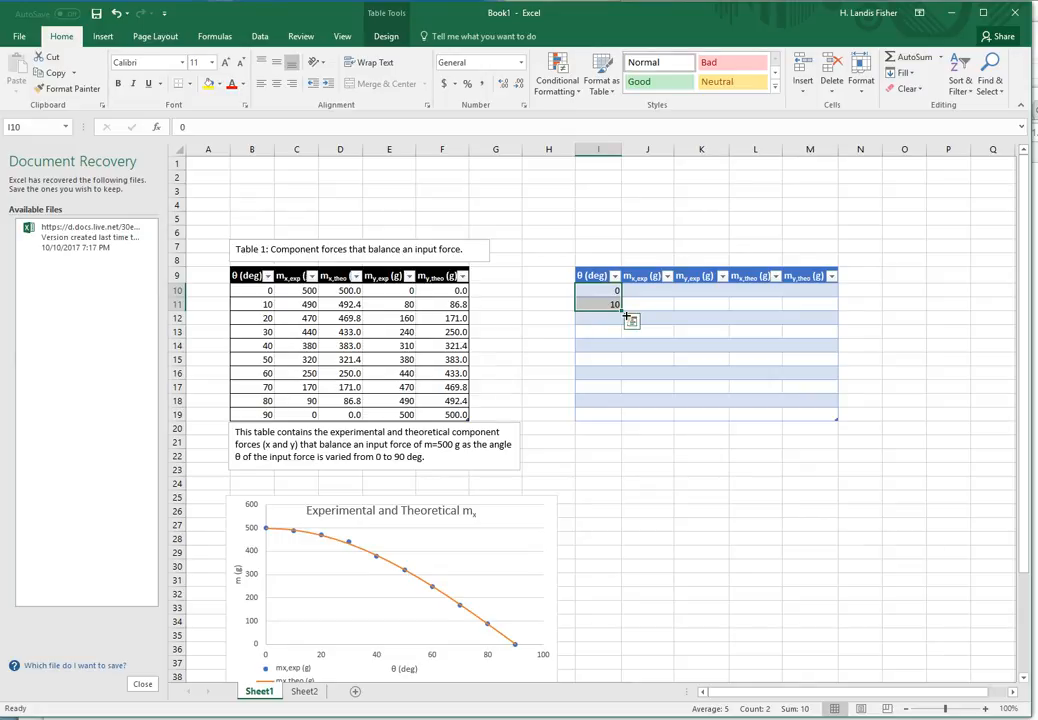
left_click_drag(627, 316, 625, 421)
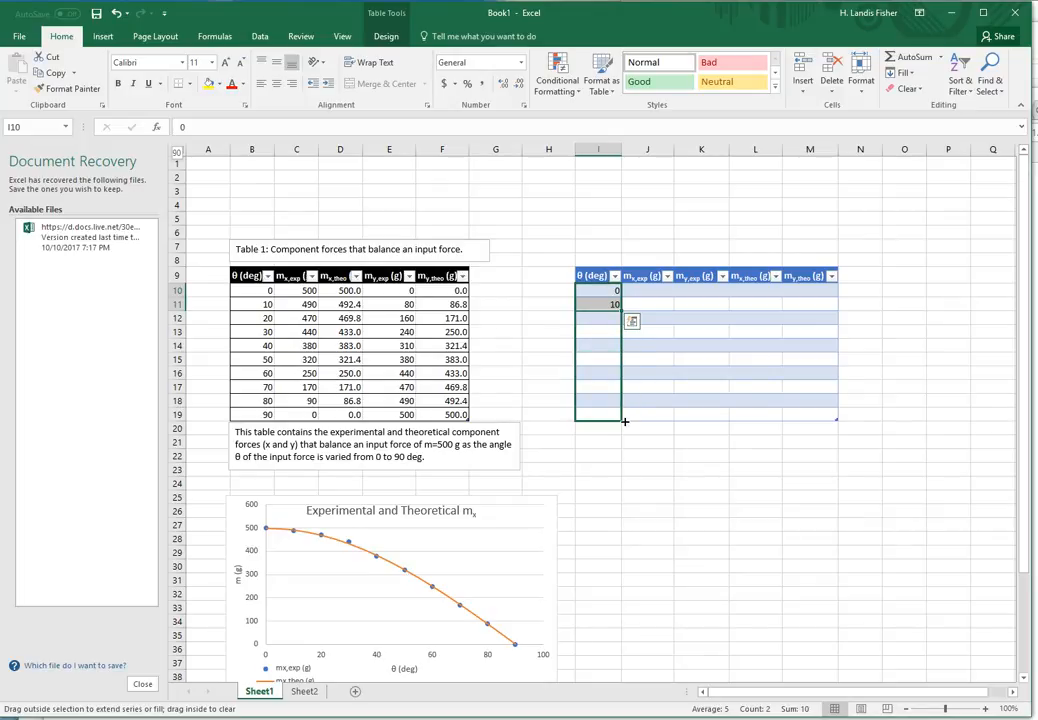
left_click_drag(625, 421, 626, 423)
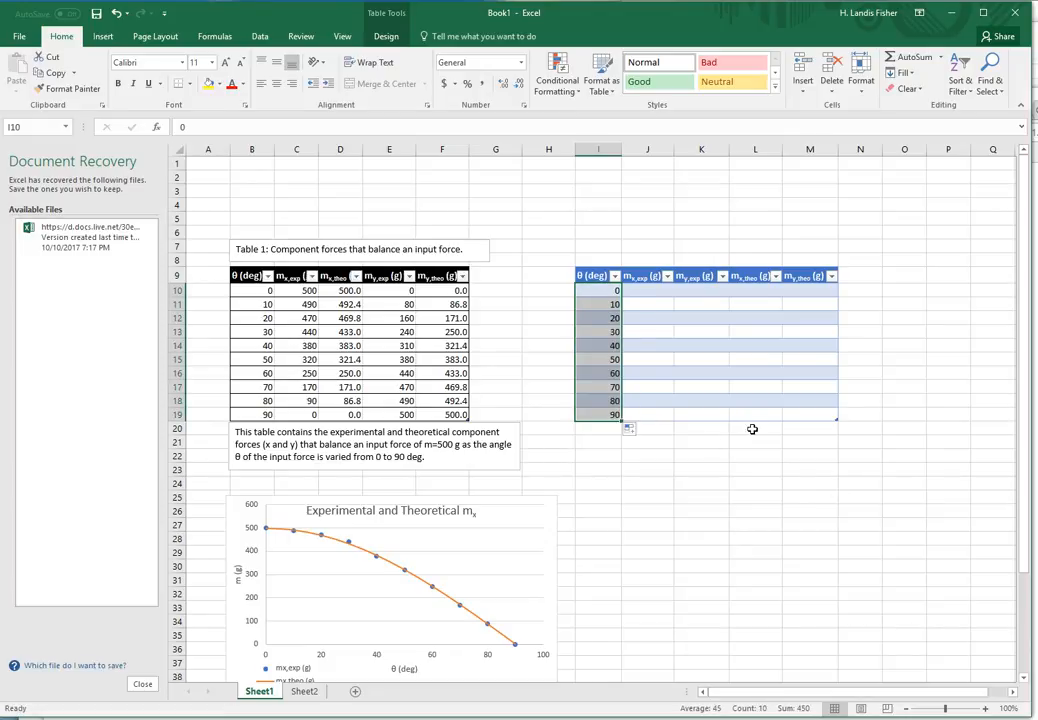
left_click(658, 292)
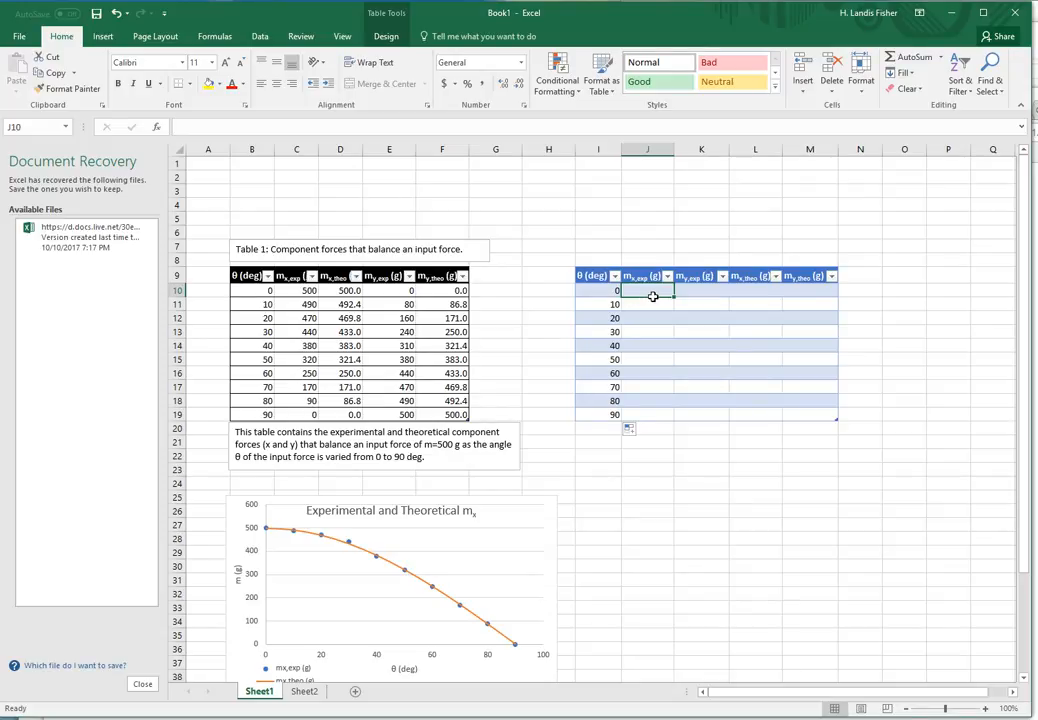
- Enter 500 and 490 as the first two mx,exp (g) values
type("500")
key("Return")
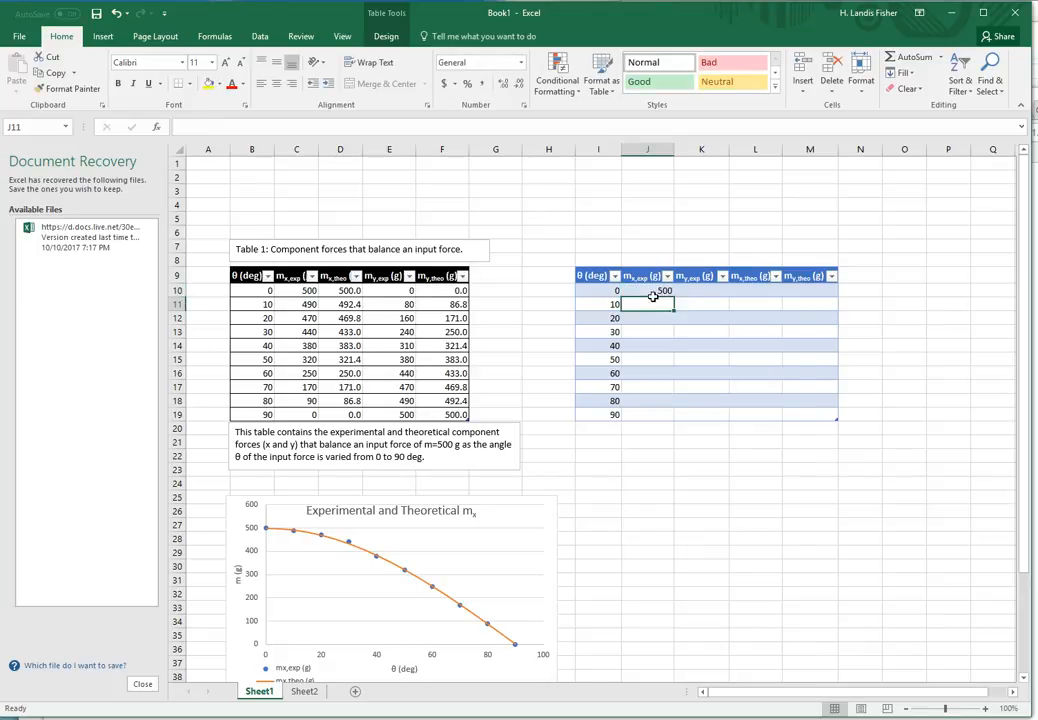
type("490")
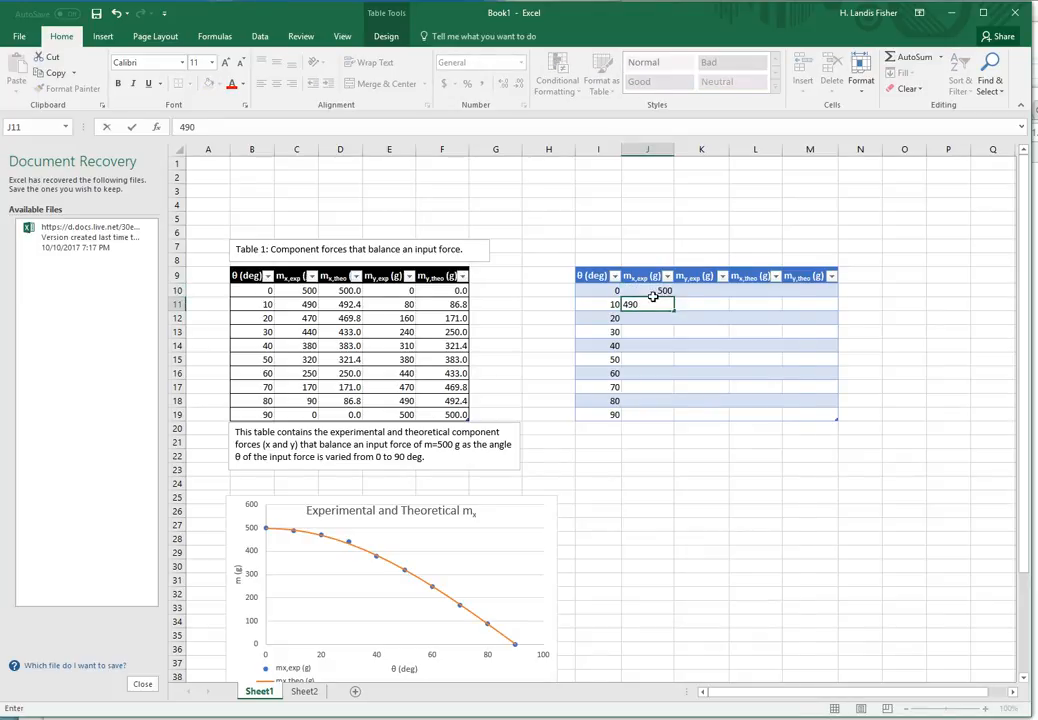
key("Return")
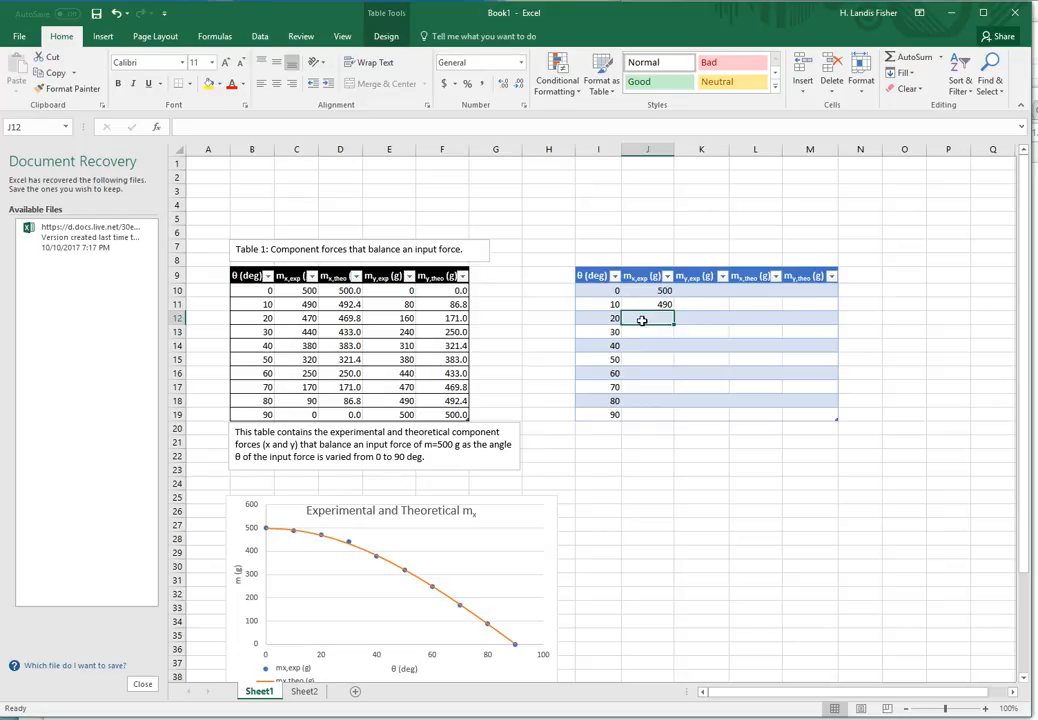
- Copy Table 1's mx,exp values 470 down to 0 into the rest of the column
left_click(311, 321)
left_click_drag(311, 321, 315, 416)
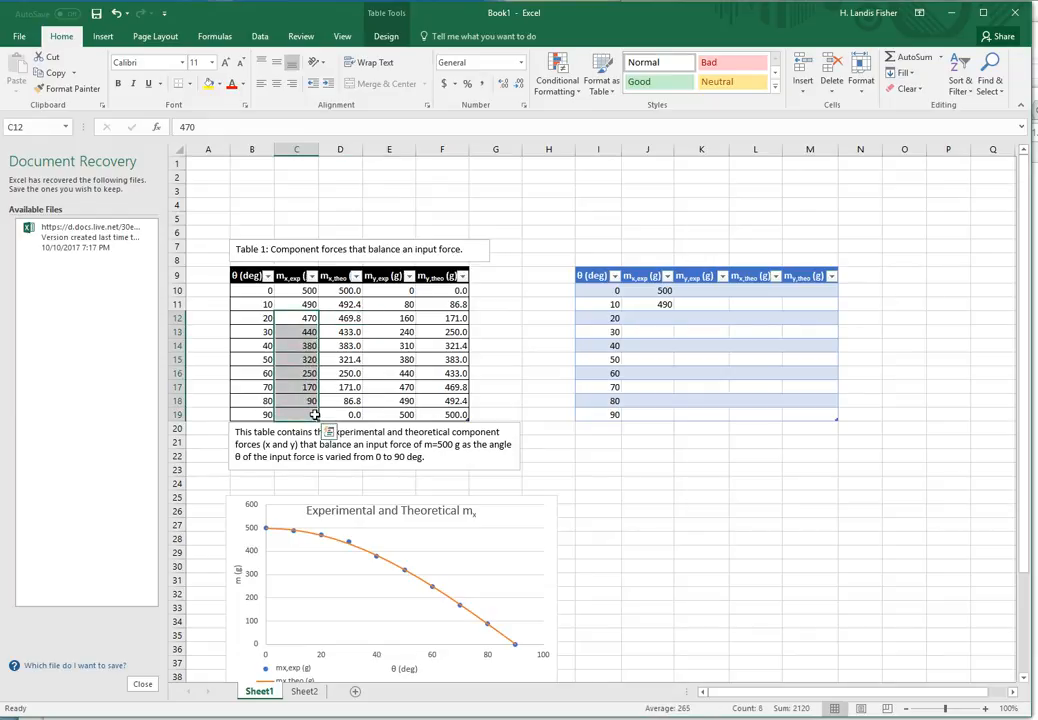
key("ctrl+c")
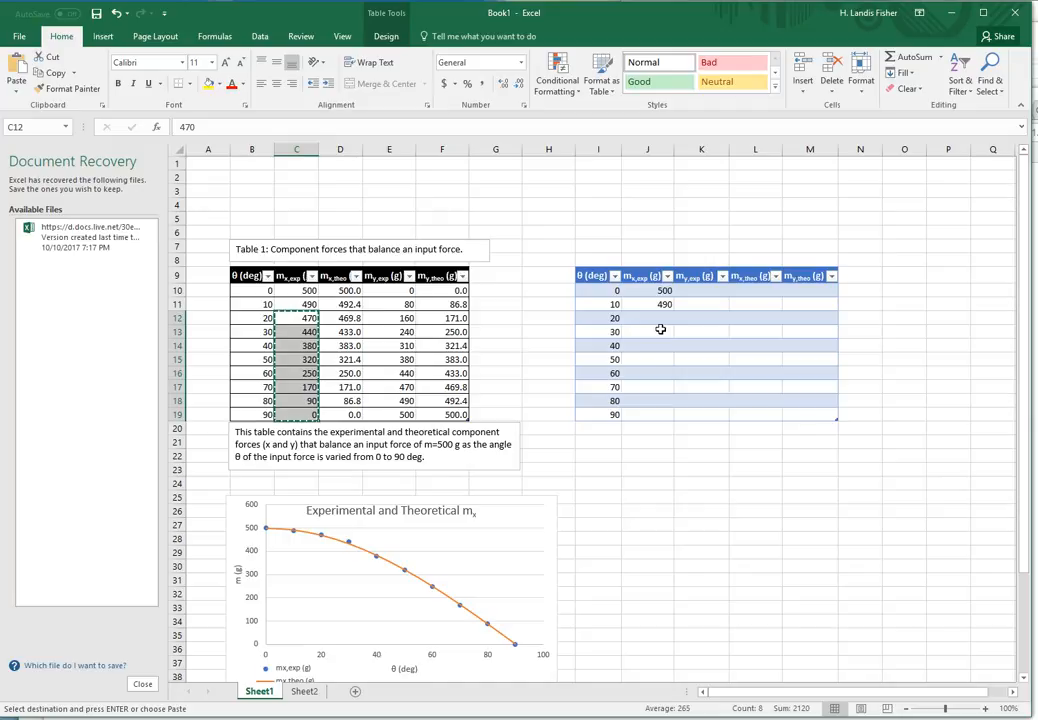
left_click(658, 323)
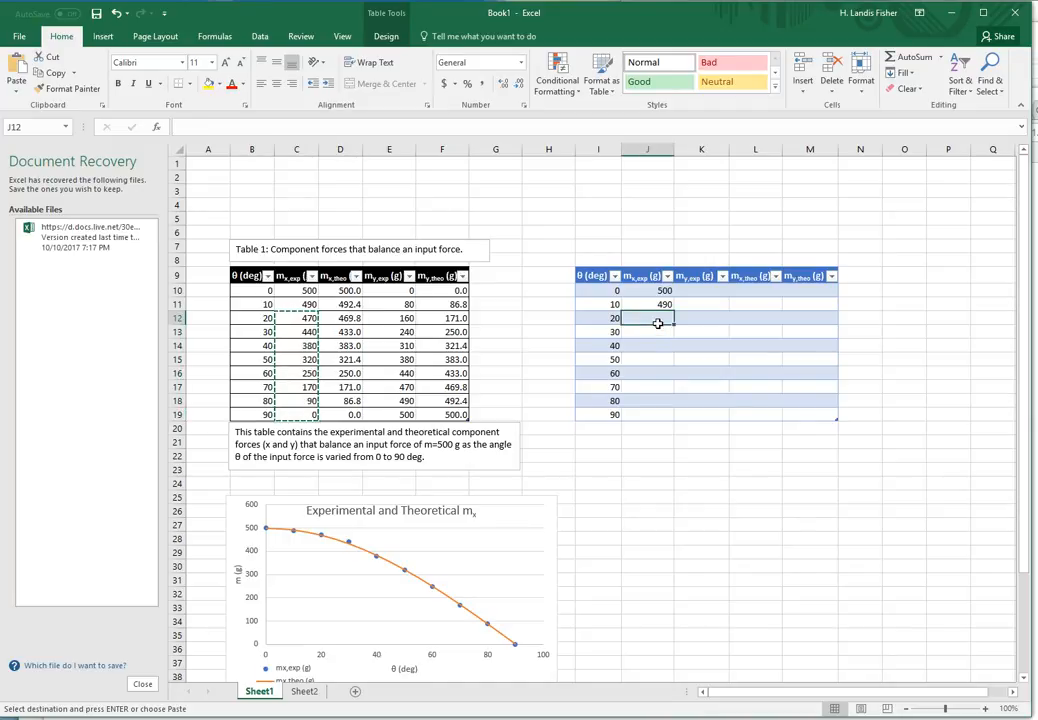
key("ctrl+v")
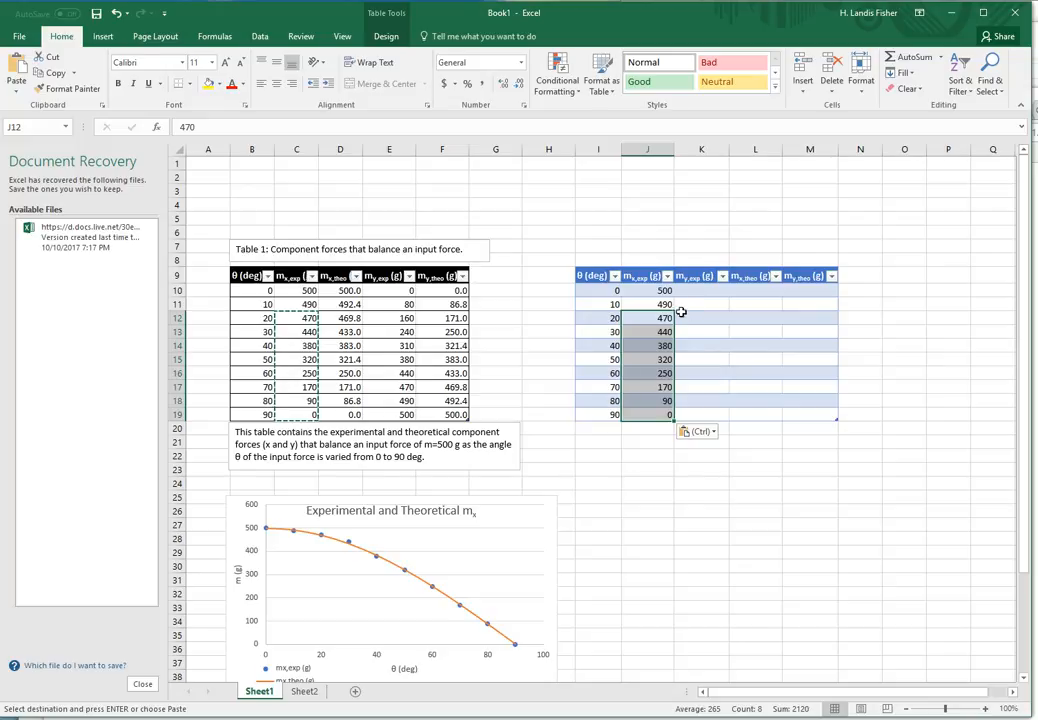
- Paste Table 1's theoretical m_x values (500.0, 492.4 … 0.0) into the new table's third column
left_click(354, 291)
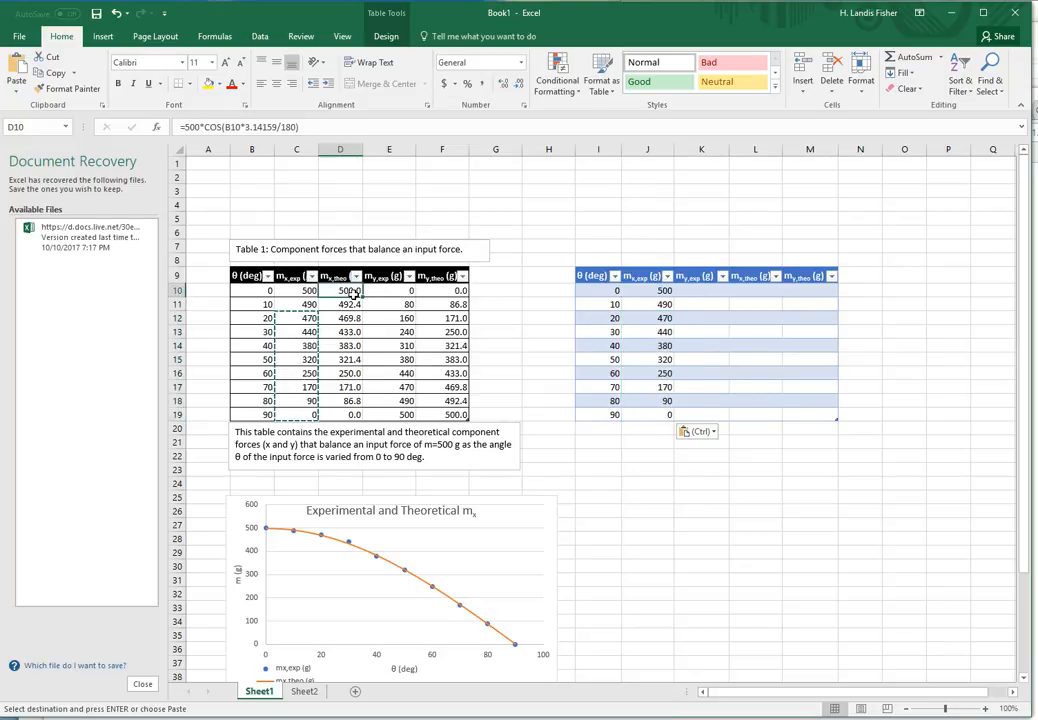
left_click_drag(354, 291, 358, 416)
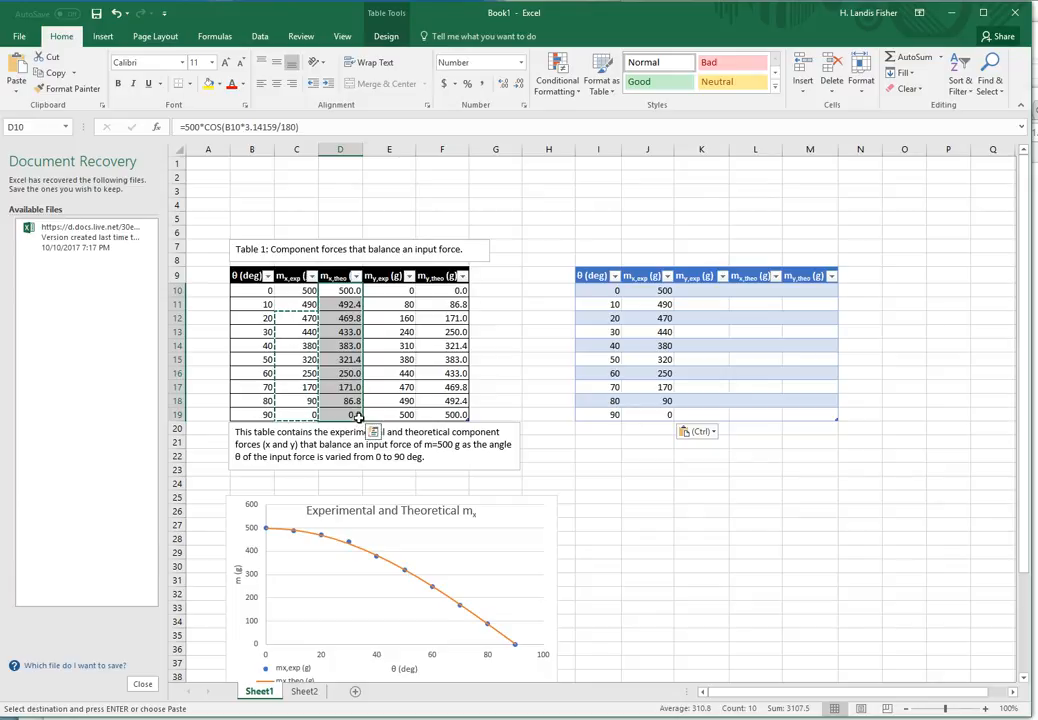
key("ctrl+c")
left_click(706, 292)
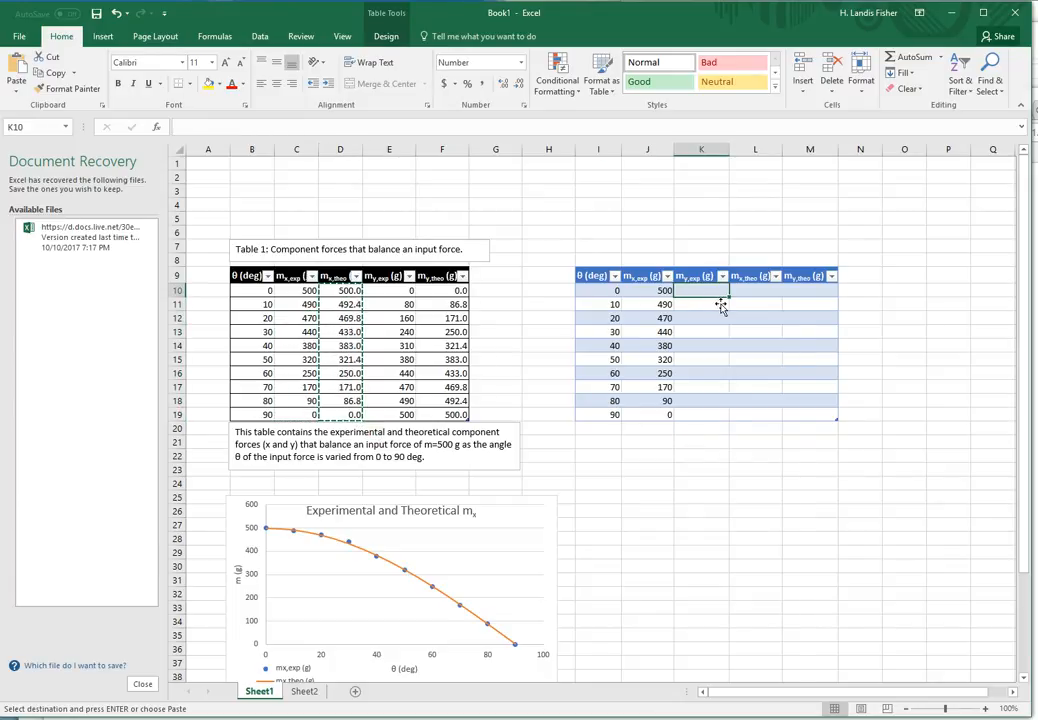
key("ctrl+v")
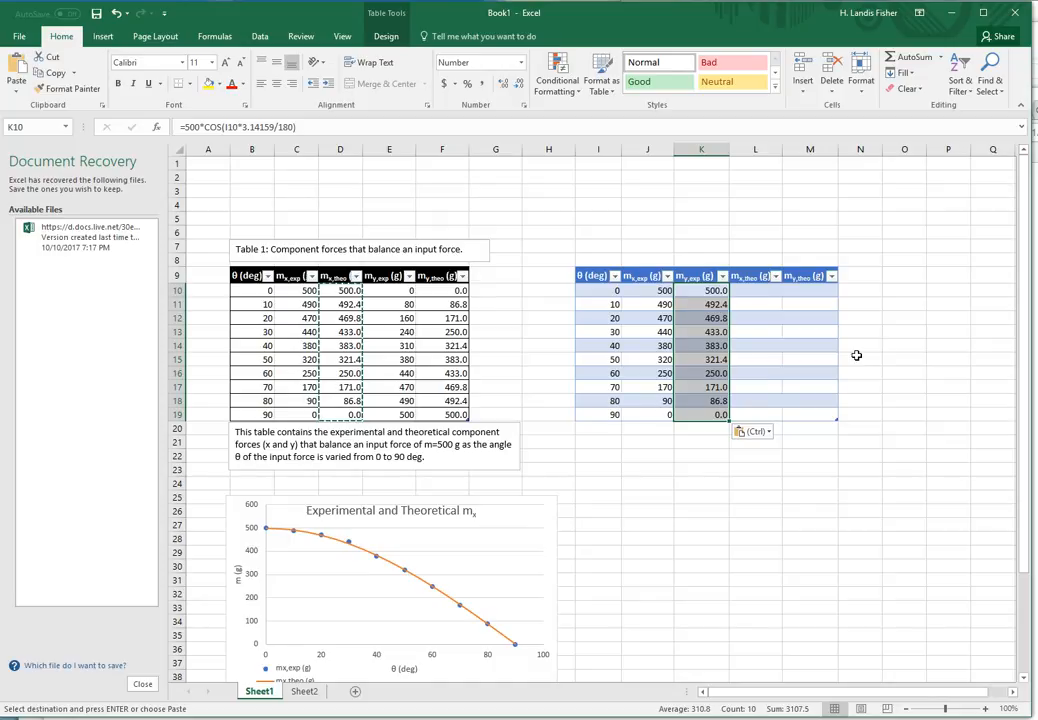
left_click(766, 292)
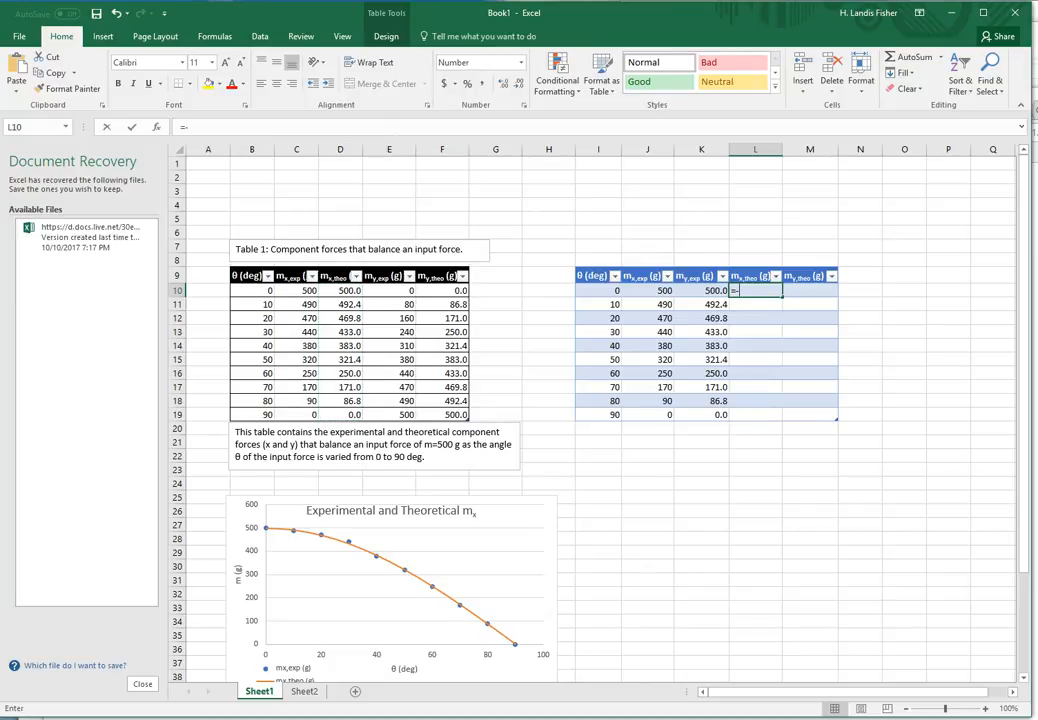
- Fill mx,theo (g) with =500*COS([@[θ (deg)]]*PI()/180), giving 500.0 down to 0.0
type("=")
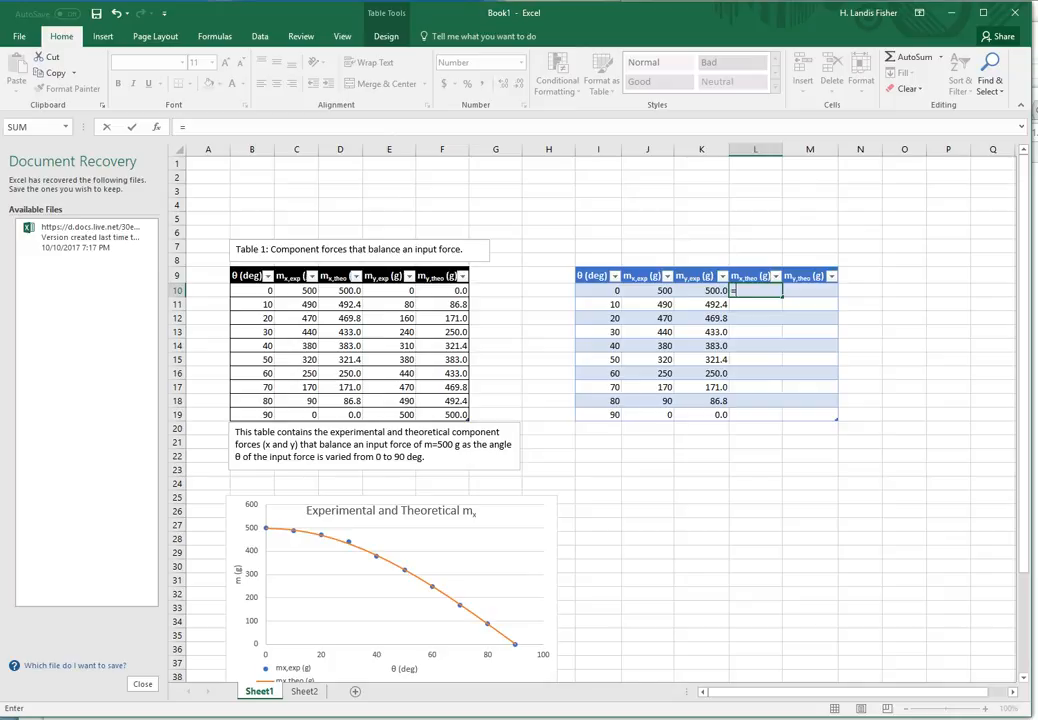
type("500*cos")
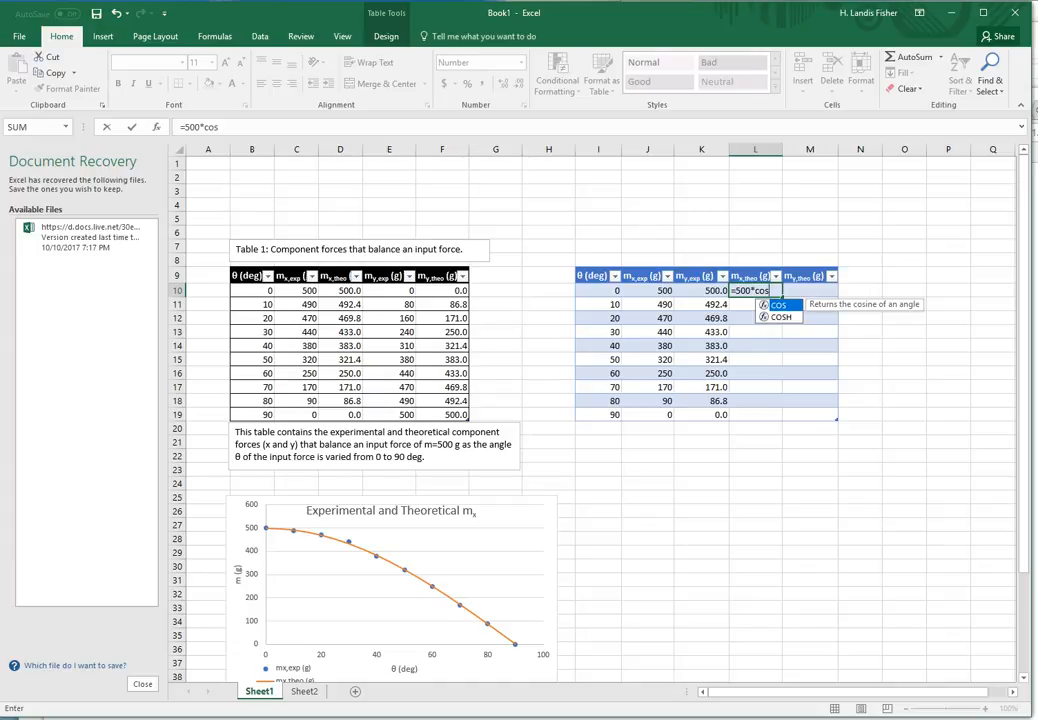
type("(")
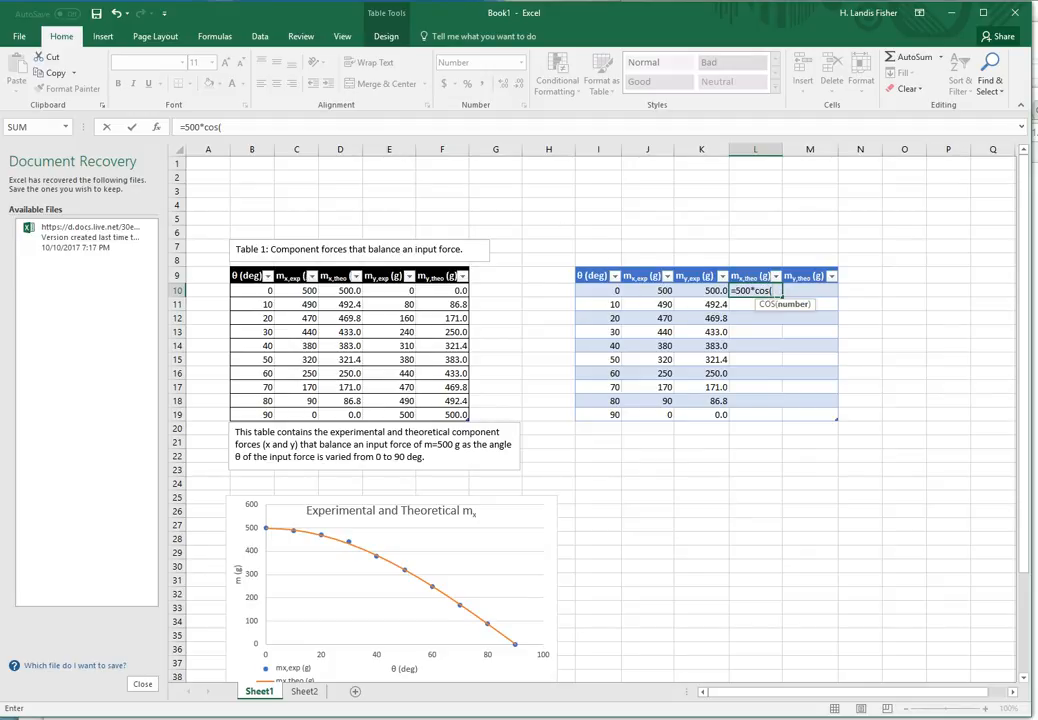
left_click(612, 295)
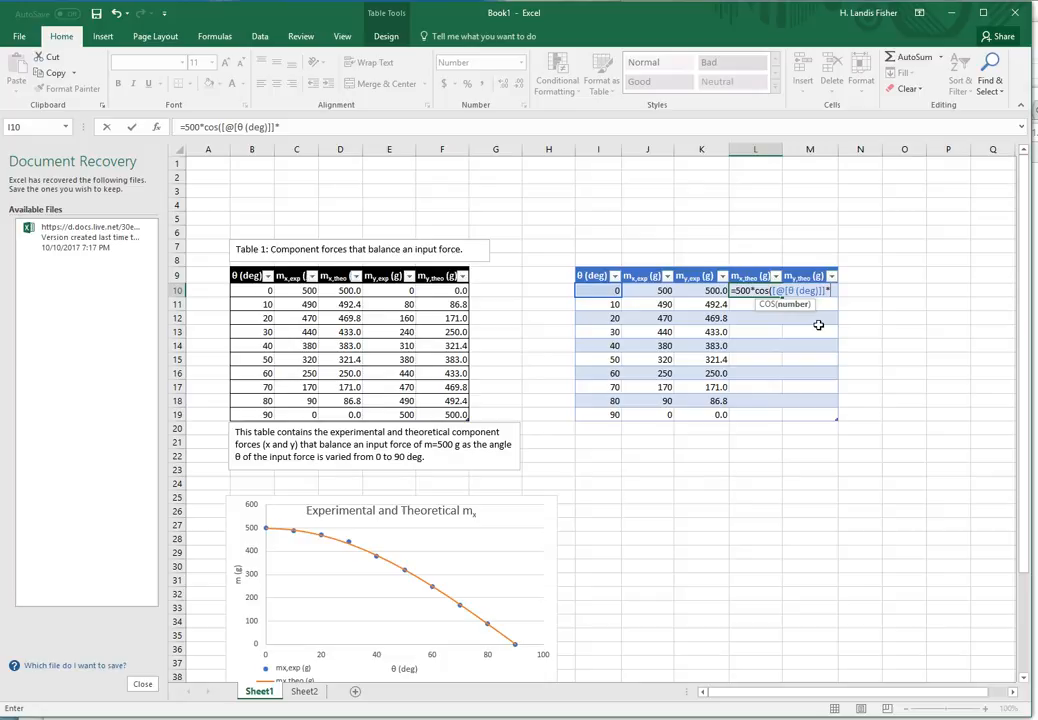
type("*pi")
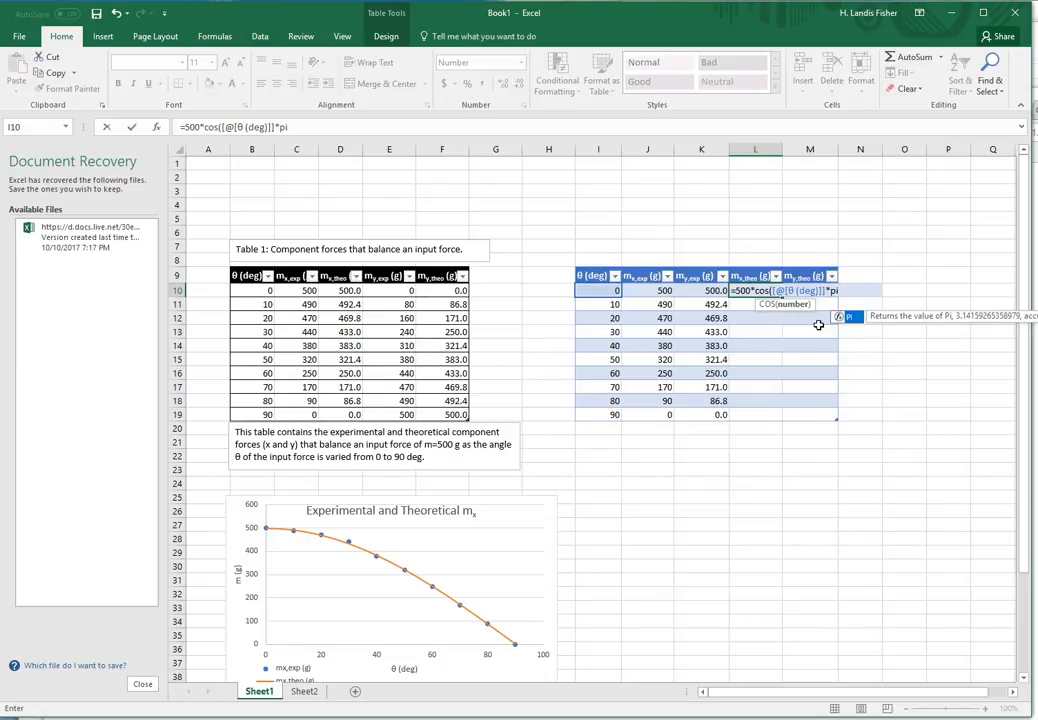
type("()")
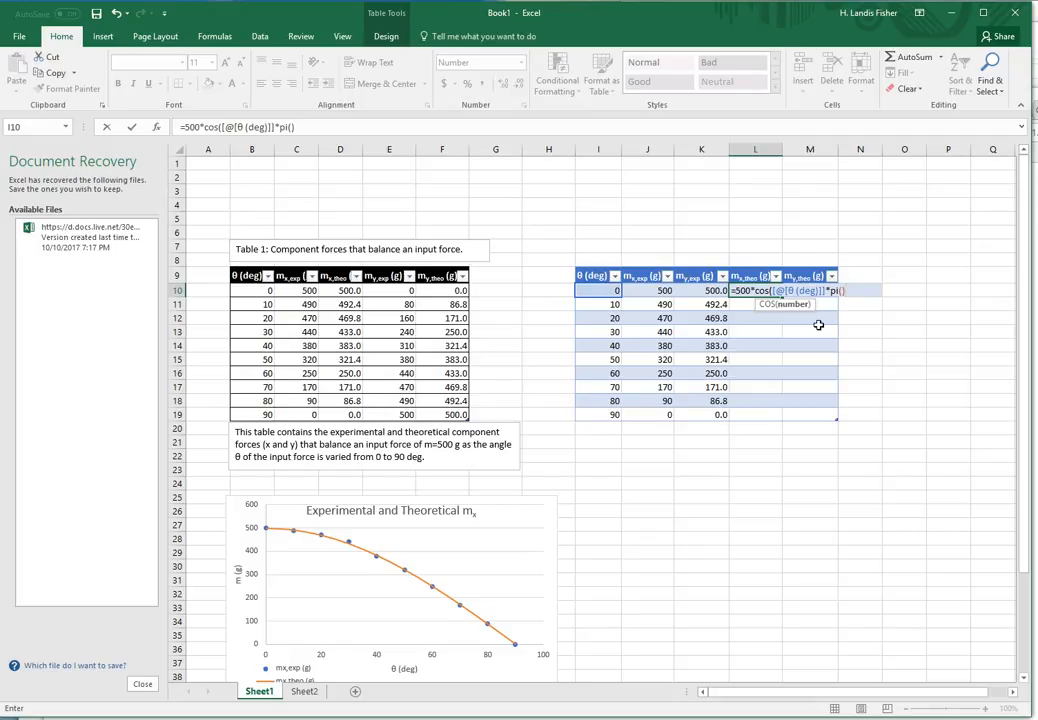
type("/180")
type(")")
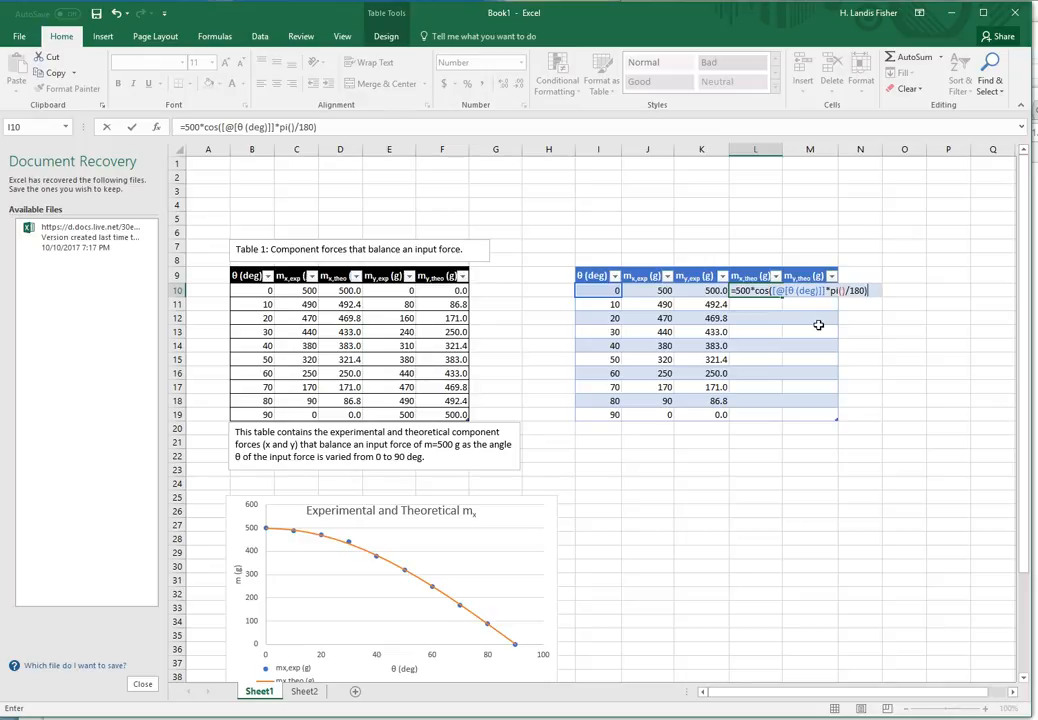
key("Return")
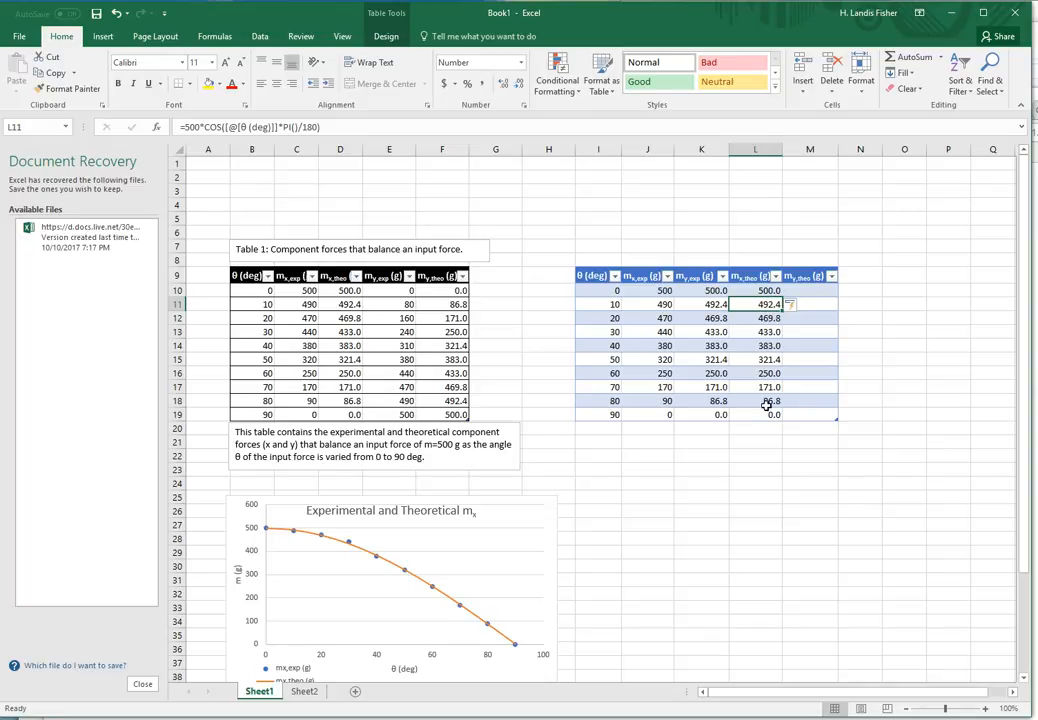
left_click(814, 292)
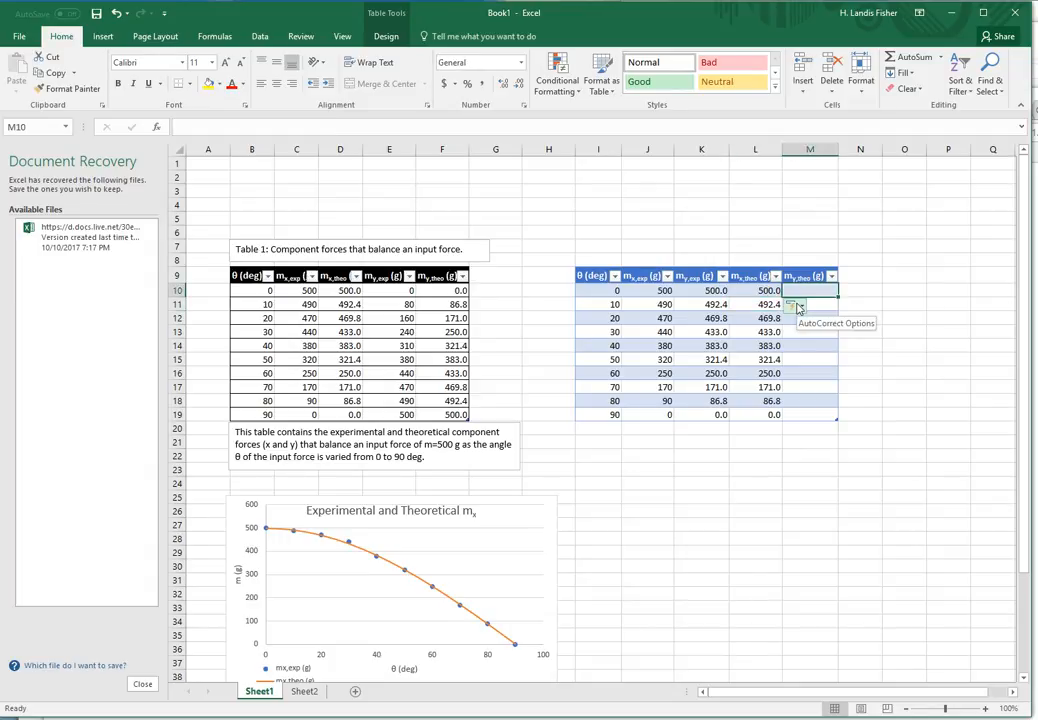
- Begin the my,theo (g) formula =500*sin( using the row's θ (deg) reference
type("=")
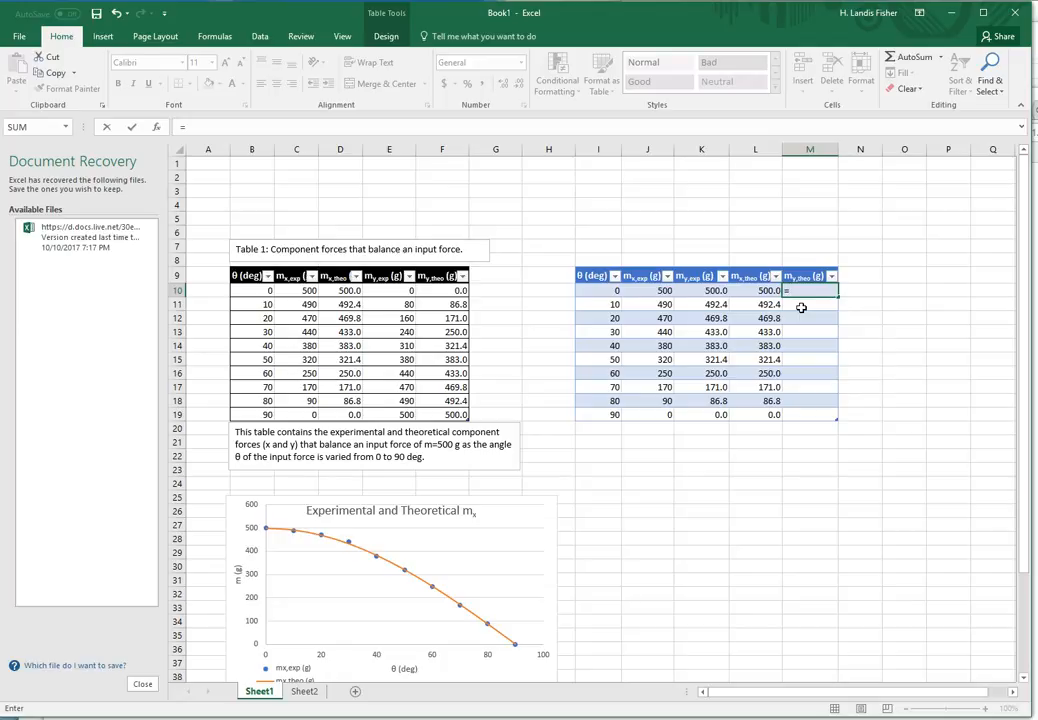
type("500*sin(")
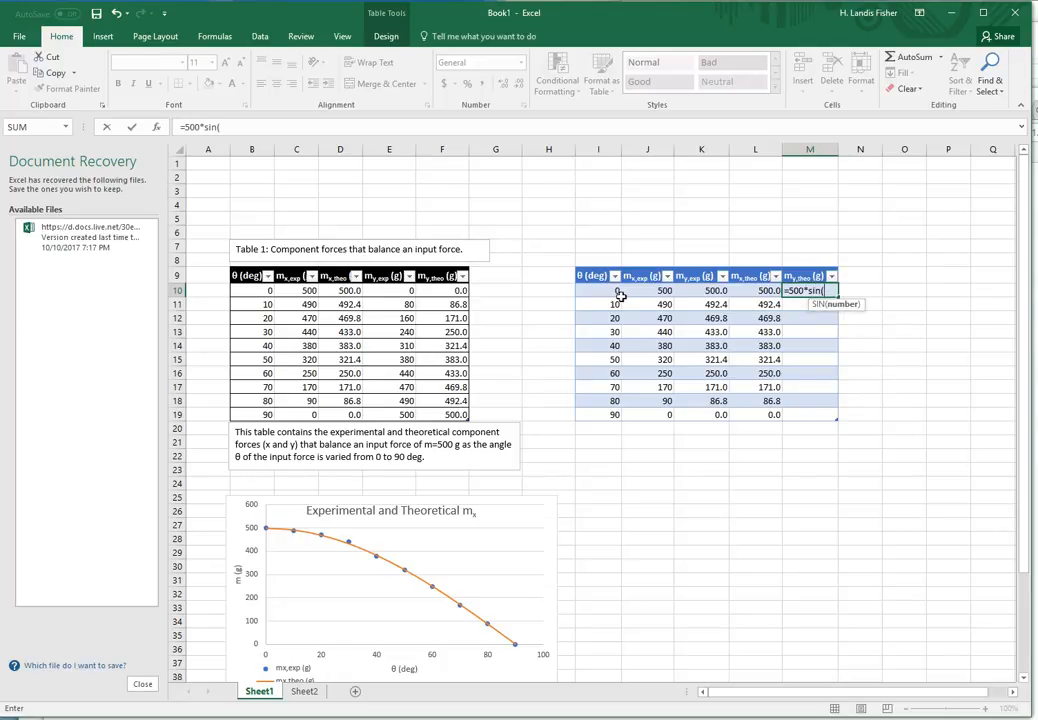
left_click(601, 297)
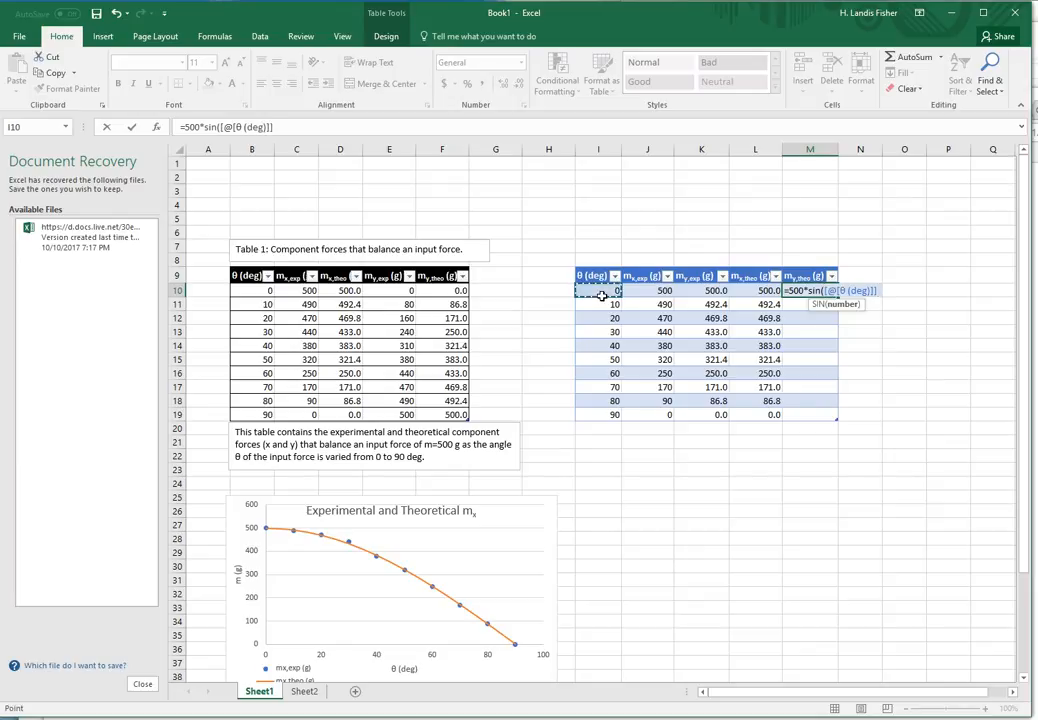